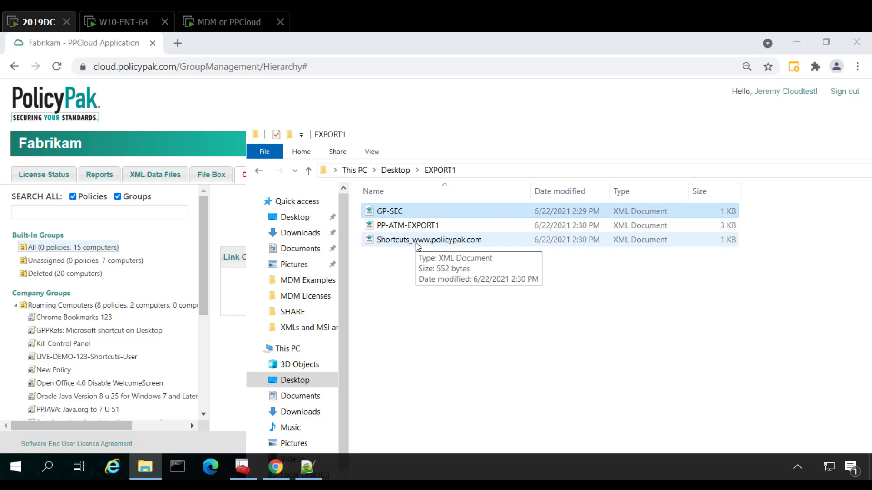
Upload the GP-SEC XML file from the desktop's EXPORT1 folder and link it to the All group
left_click(369, 109)
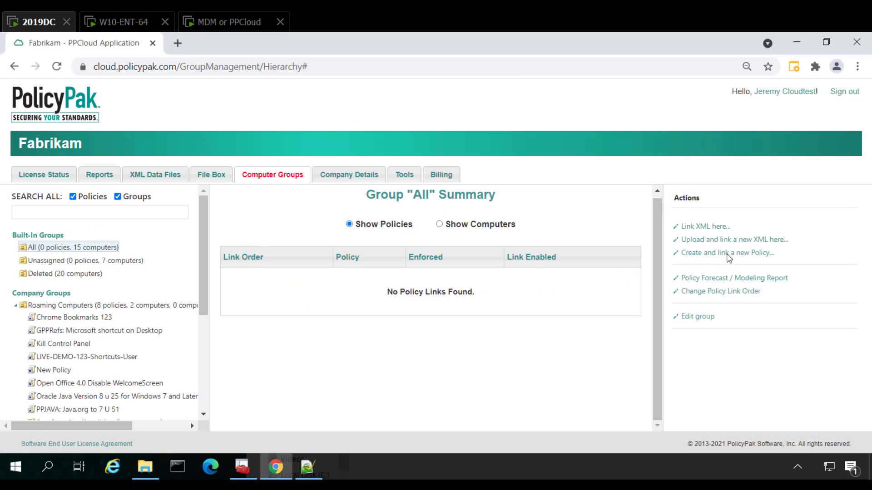
left_click(716, 242)
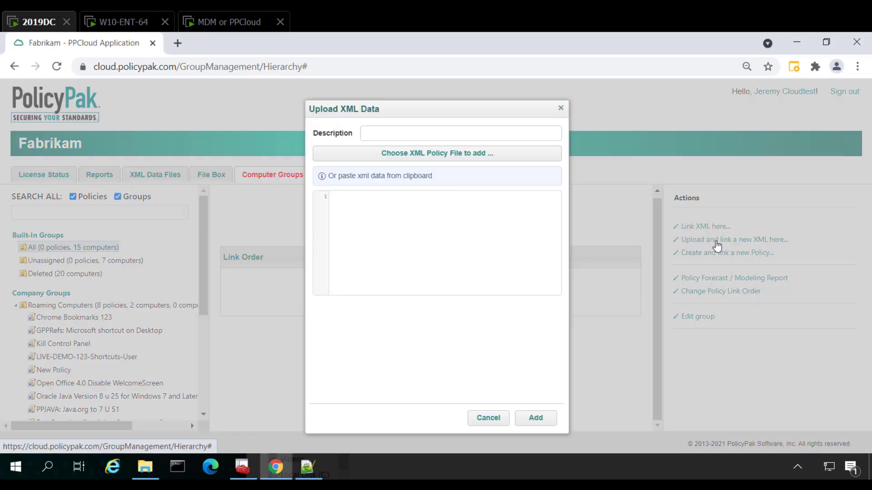
left_click(451, 159)
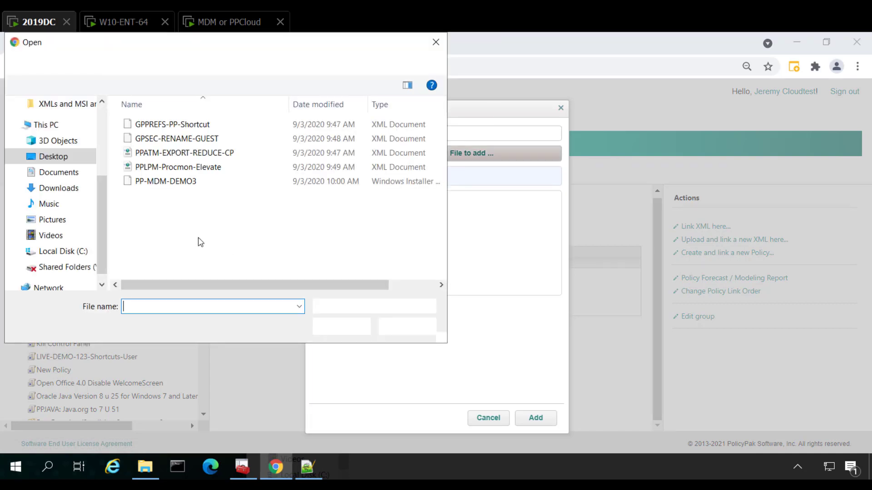
left_click(51, 125)
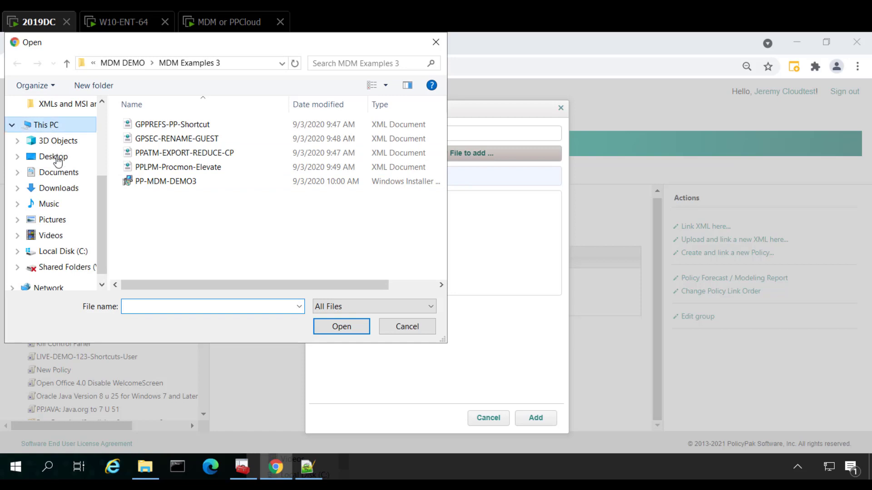
left_click(62, 157)
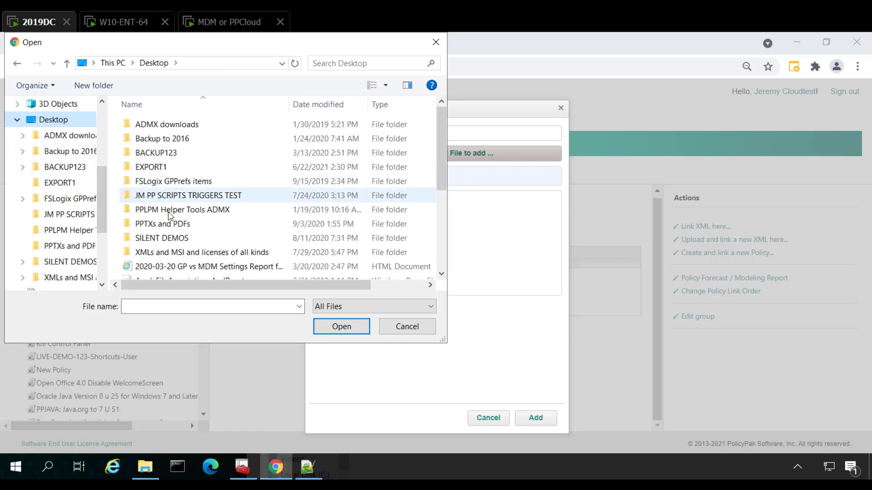
double_click(150, 166)
double_click(144, 126)
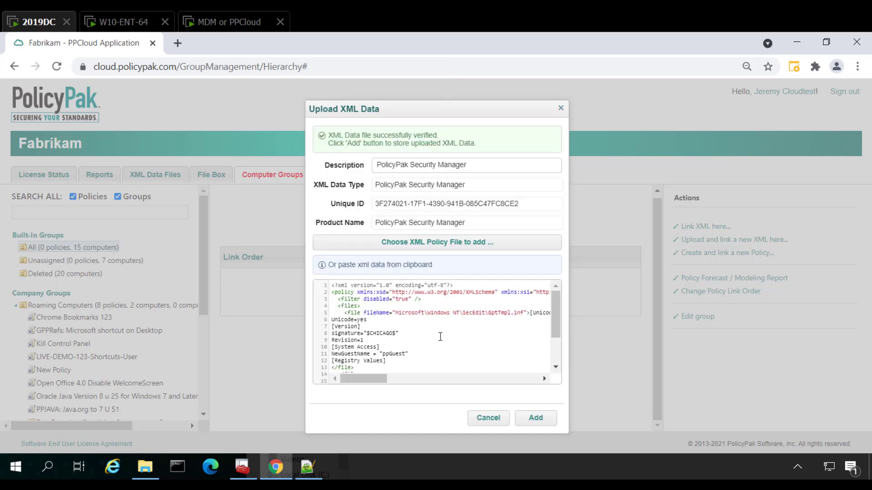
left_click(536, 419)
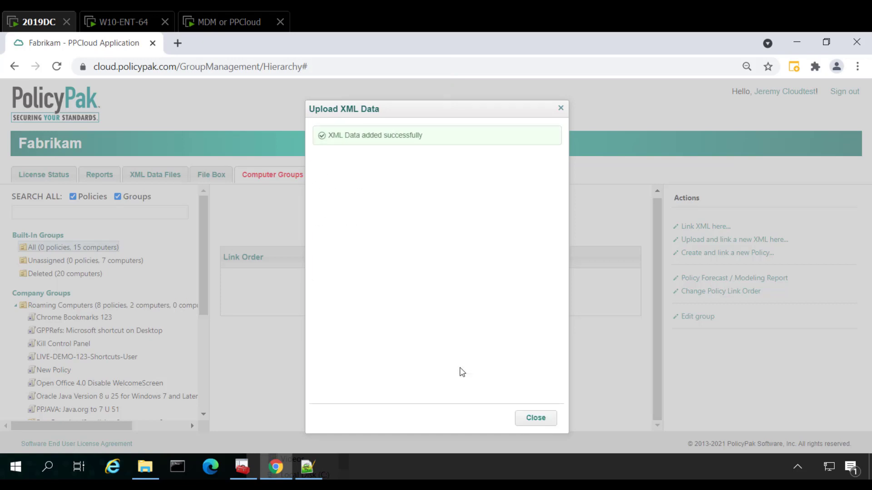
left_click(536, 418)
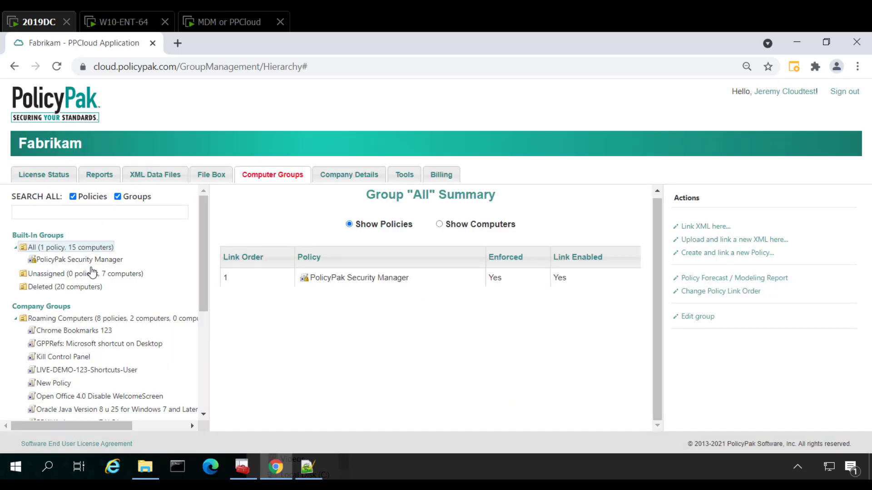
Examine the policy settings of the PolicyPak Security Manager policy linked to the All group
left_click(82, 261)
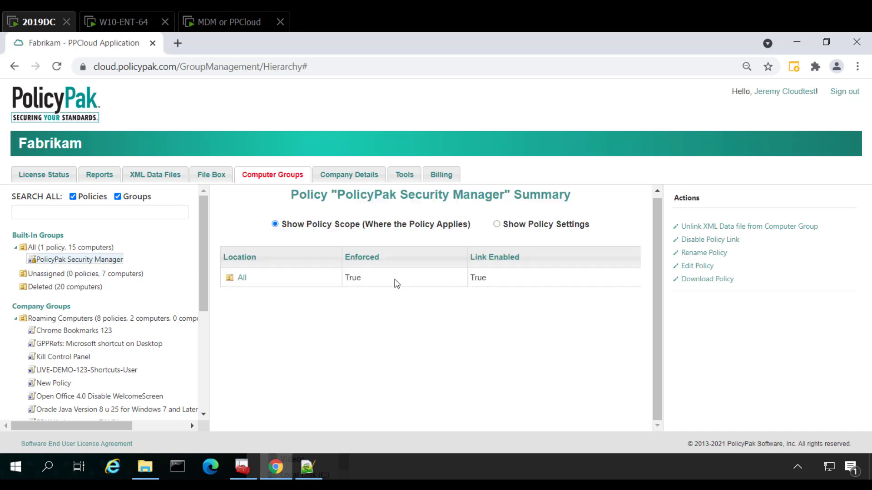
left_click(551, 226)
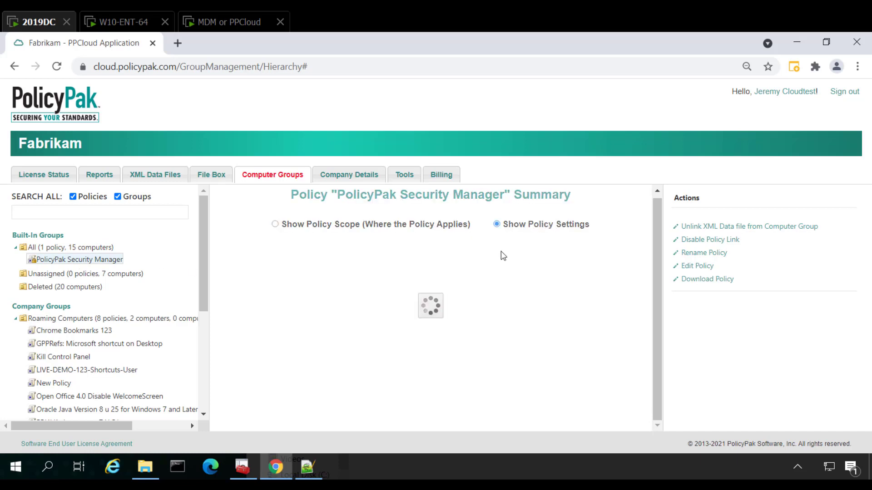
scroll(476, 334, "down", 1)
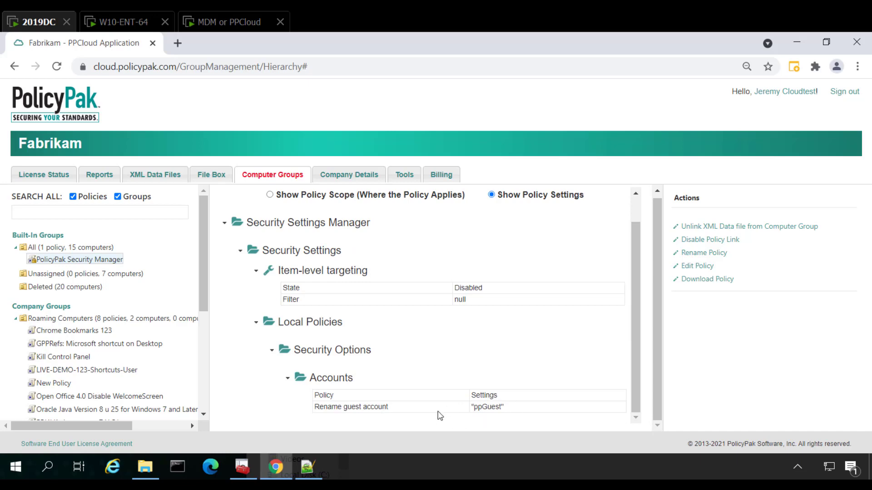
Start a new XML upload for the All group and copy the entire contents of PP-ATM-EXPORT1 from Notepad++
left_click(63, 246)
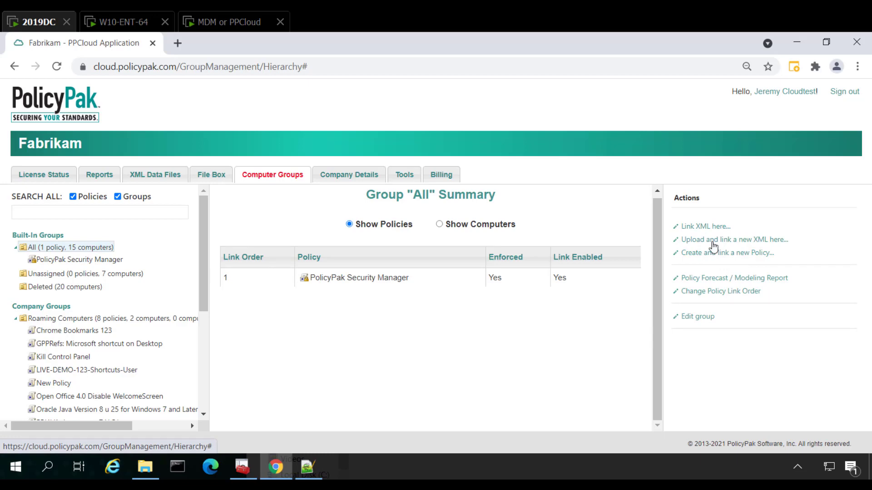
left_click(713, 242)
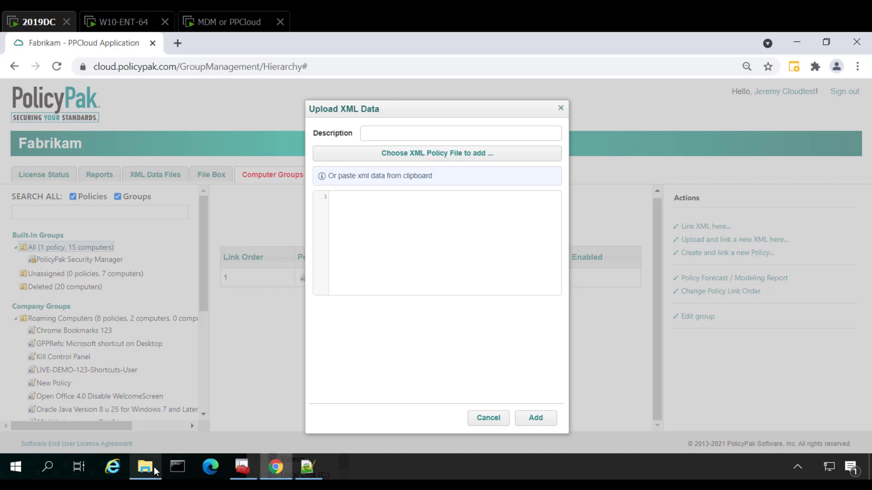
left_click(146, 467)
left_click(476, 211)
right_click(400, 227)
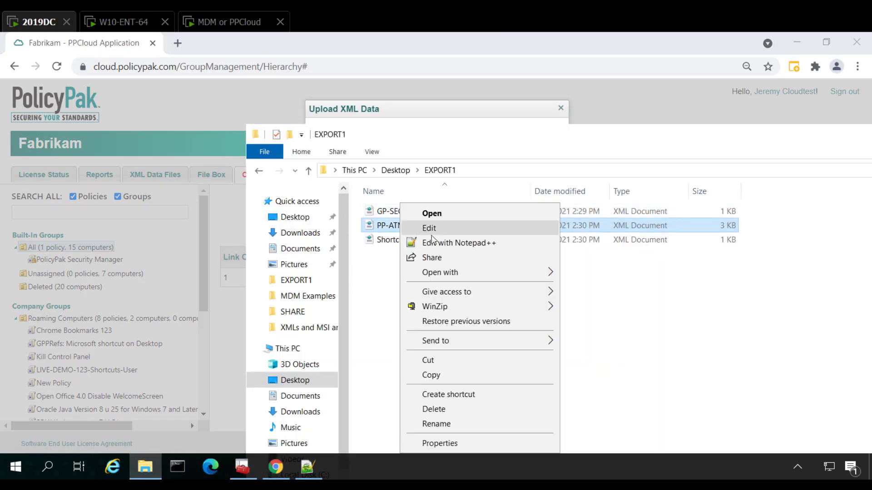
left_click(420, 241)
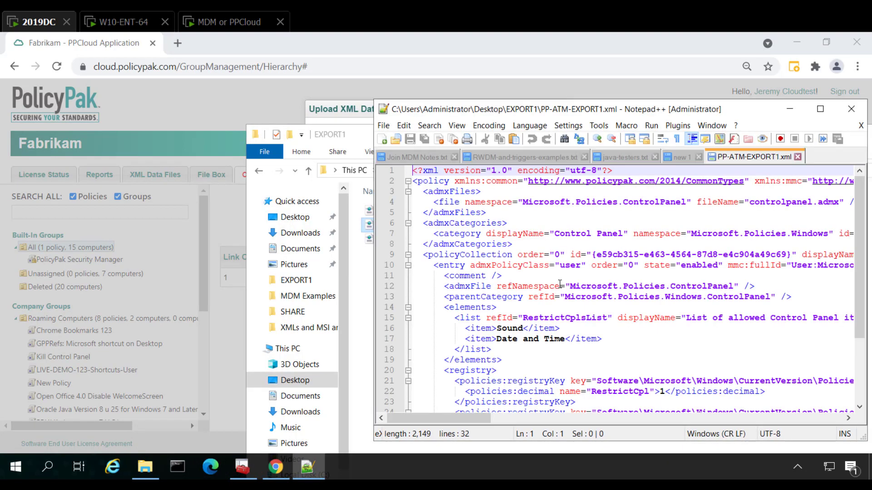
key("ctrl+a")
key("ctrl+c")
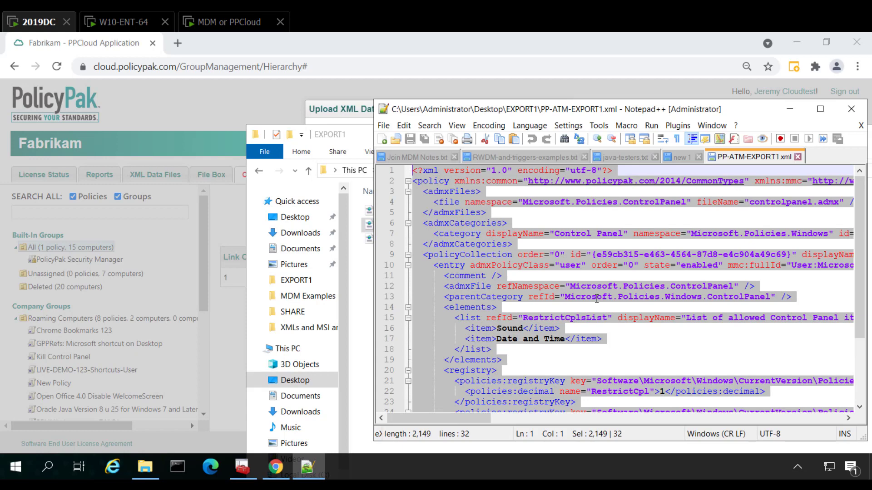
Paste the copied XML into the upload, add it to the All group, and show the Administrative Templates Manager policy's settings
left_click(332, 115)
left_click(373, 221)
key("ctrl+v")
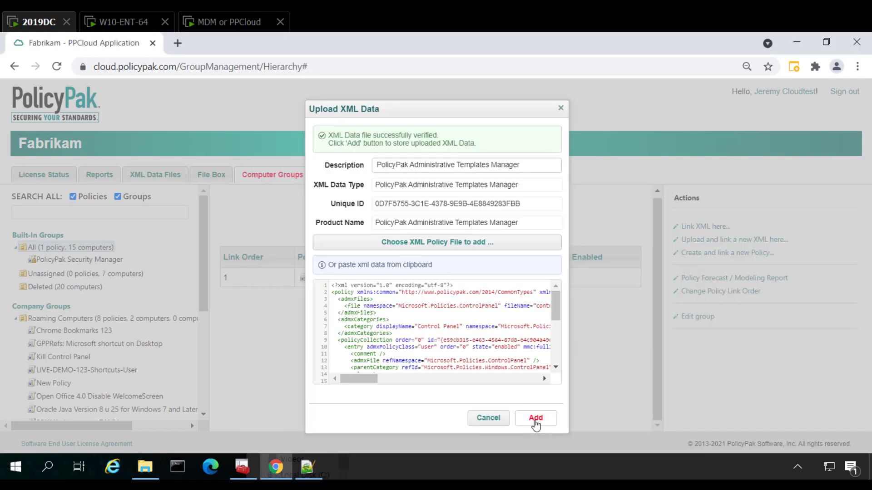
left_click(536, 422)
left_click(537, 419)
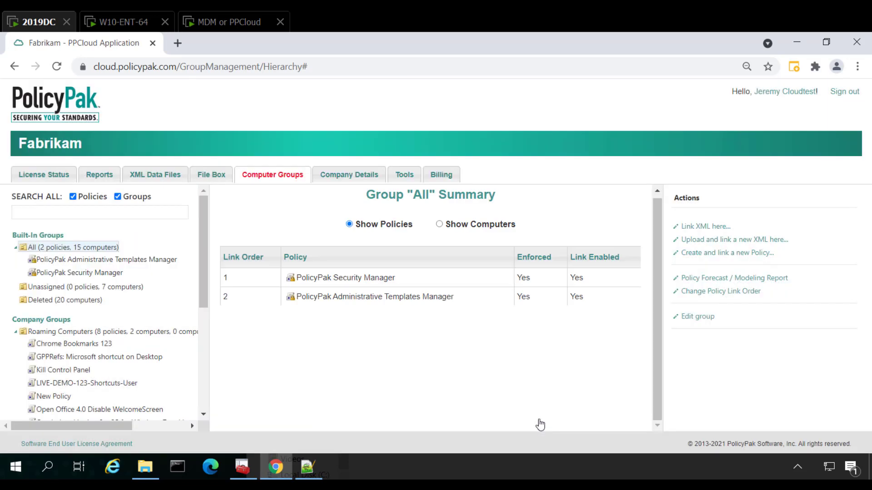
left_click(137, 260)
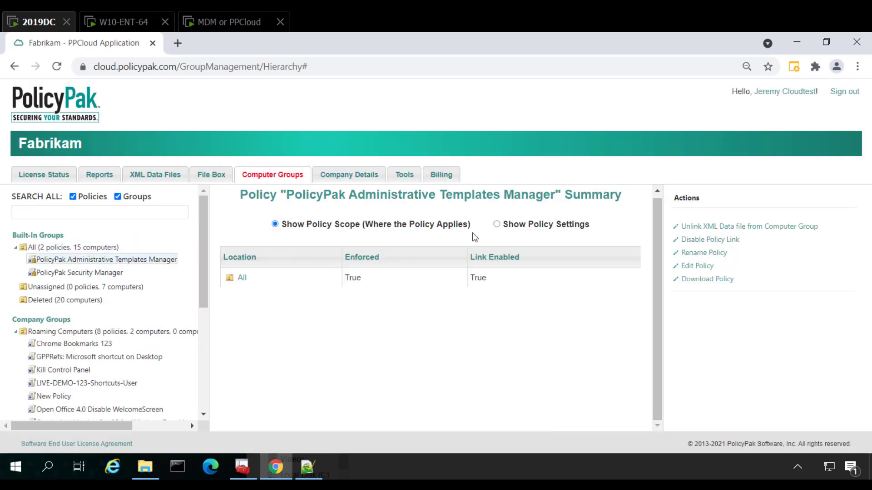
left_click(497, 225)
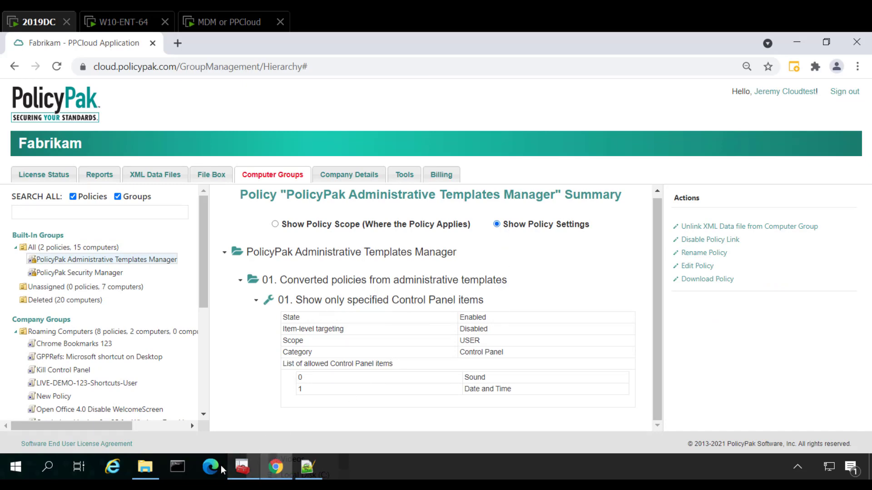
Open Shortcuts_www.policypak.com from the EXPORT1 folder in Notepad++ and copy its entire contents
left_click(145, 466)
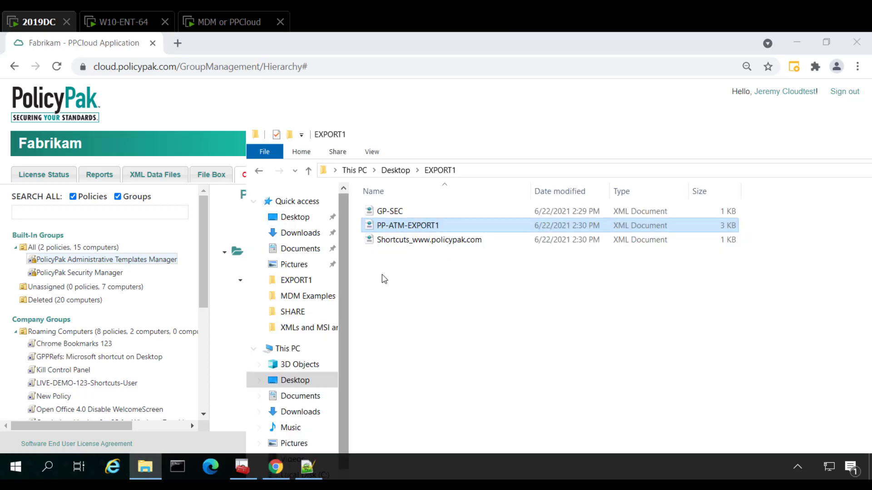
left_click(414, 243)
right_click(414, 244)
left_click(443, 243)
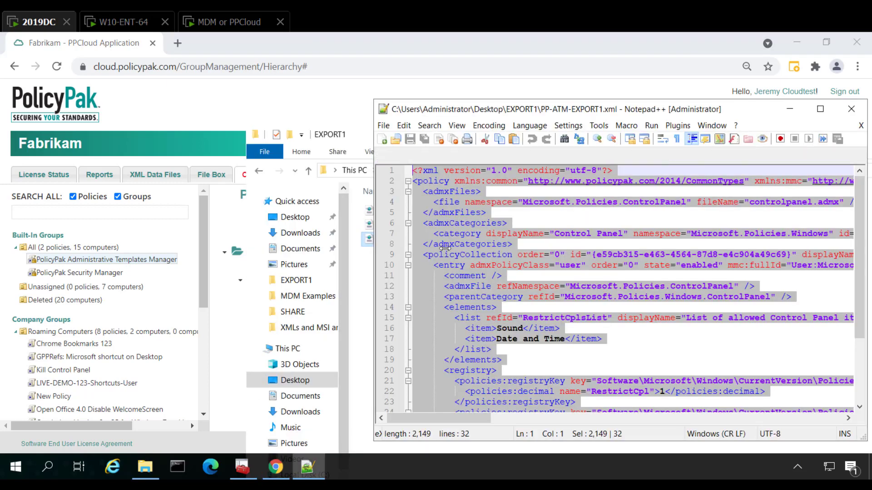
key("ctrl+a")
key("ctrl+c")
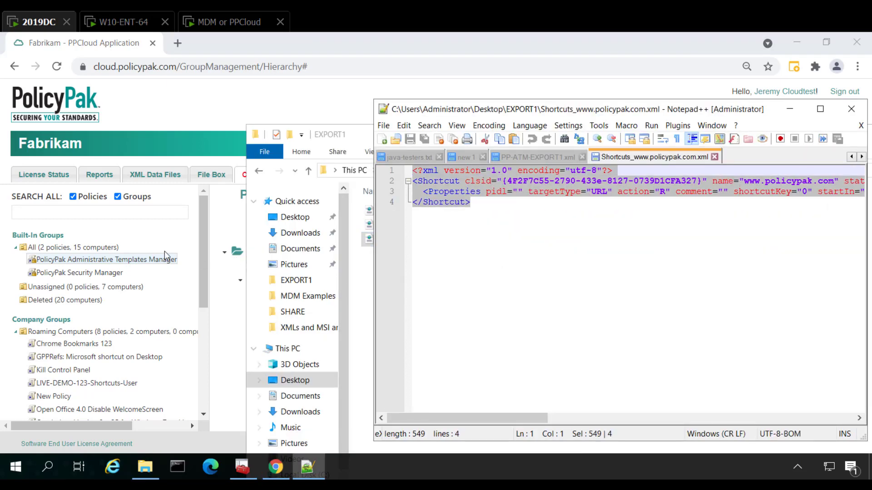
Upload the copied shortcut XML by pasting it, and link it to the All group as the Shortcuts policy
left_click(75, 248)
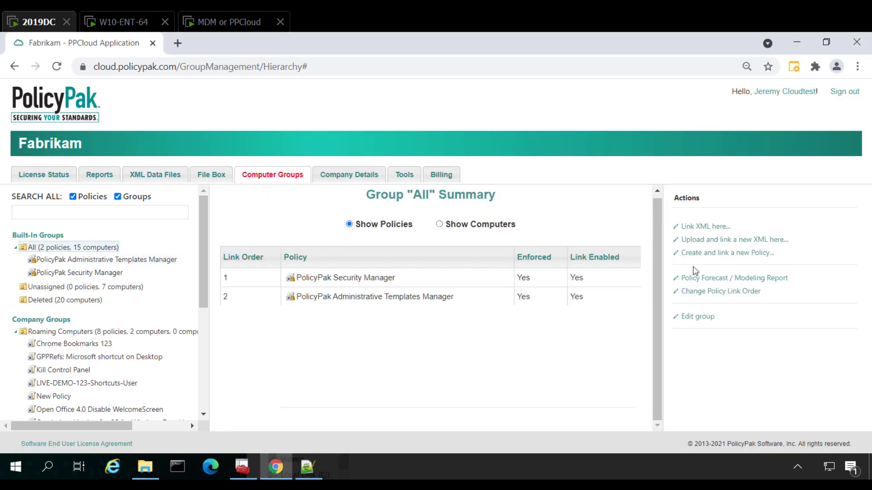
left_click(705, 240)
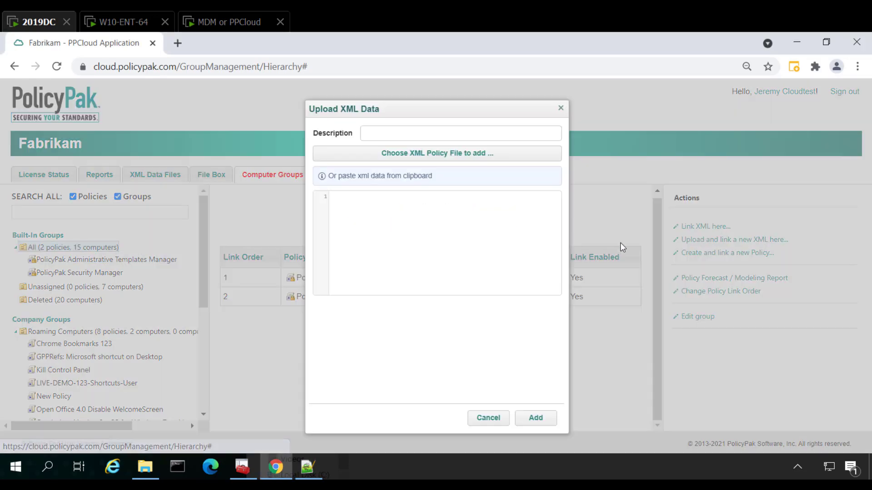
left_click(480, 237)
key("ctrl+v")
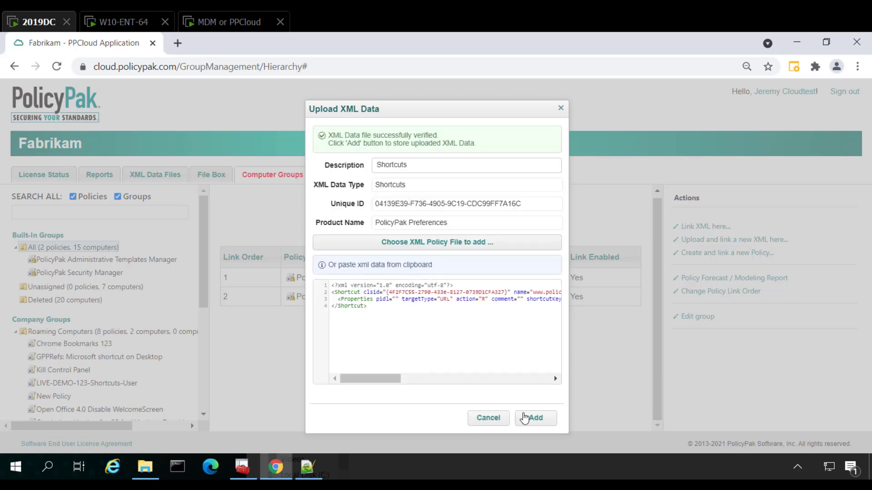
left_click(531, 417)
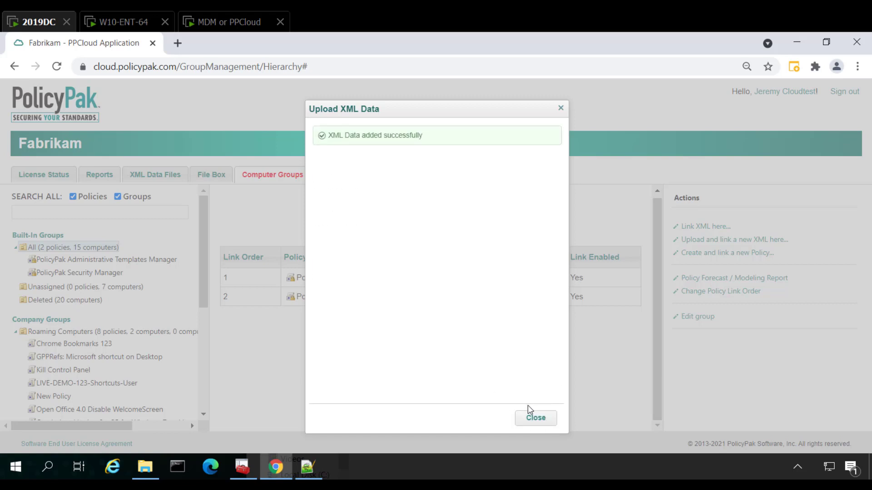
left_click(532, 417)
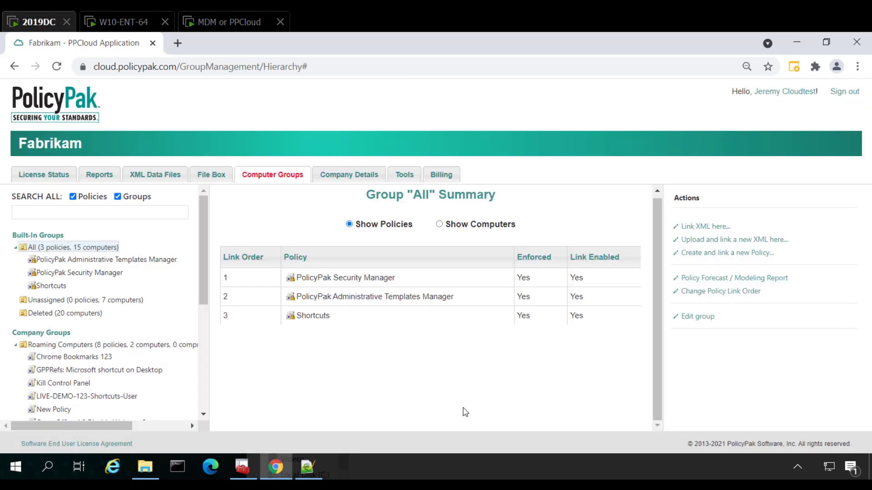
Switch to the MDM or PPCloud machine and install the PolicyPak Cloud Client for Fabrikam x64, accepting the license agreement
left_click(209, 24)
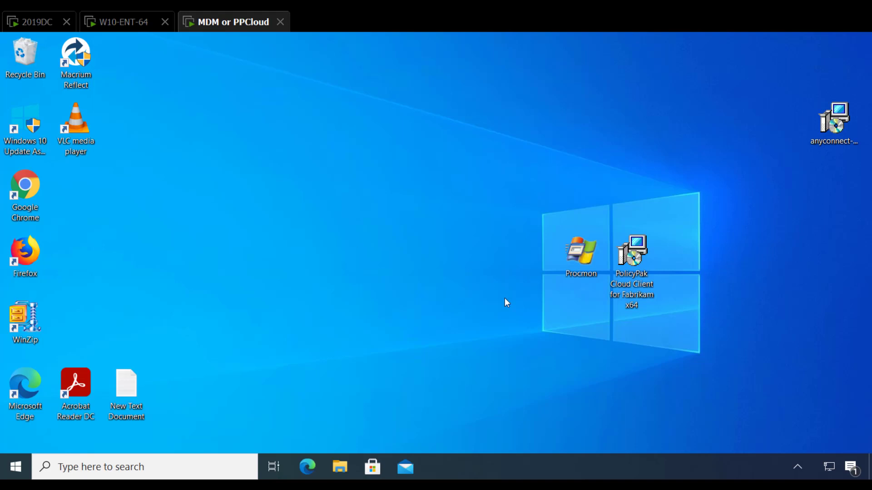
double_click(634, 271)
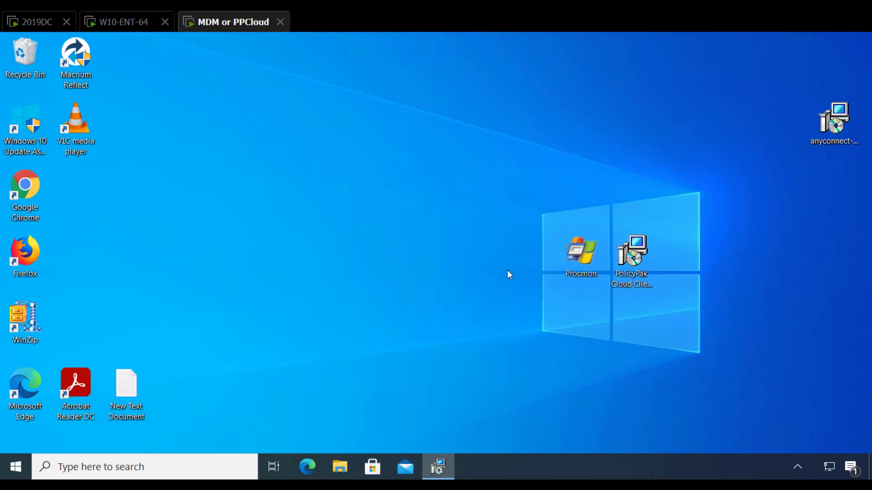
left_click(551, 367)
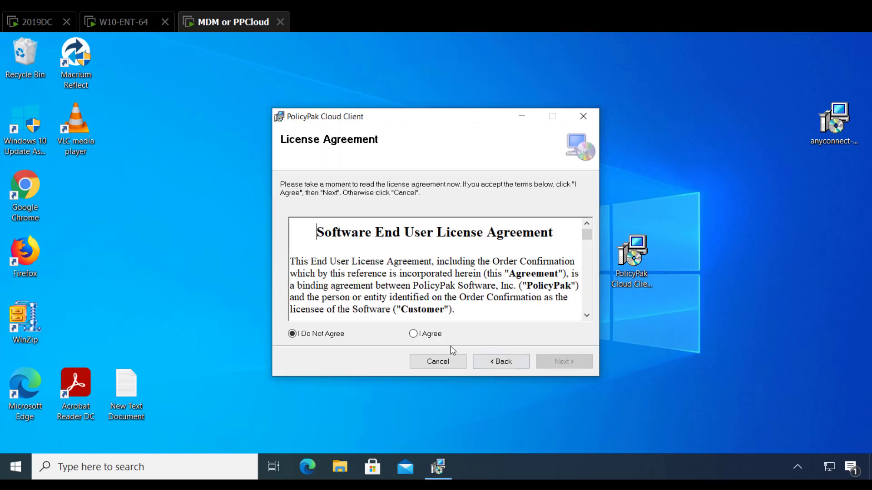
left_click(434, 337)
key("Return")
key("Return")
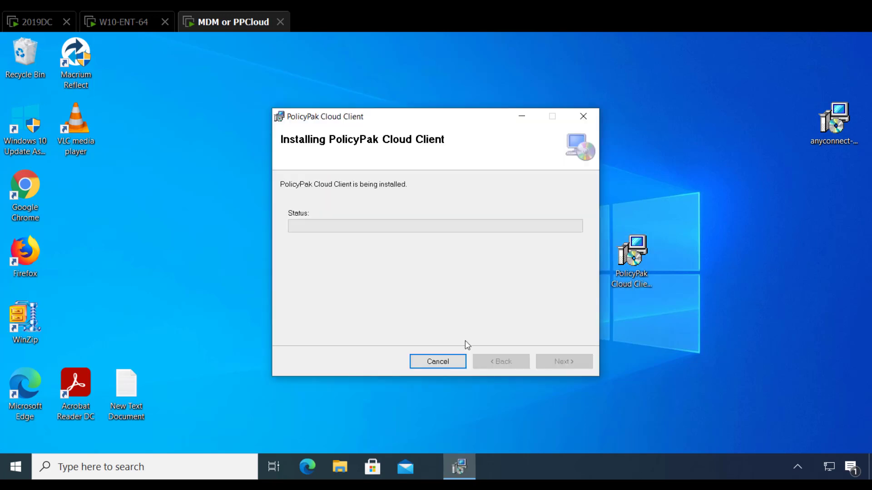
left_click(429, 339)
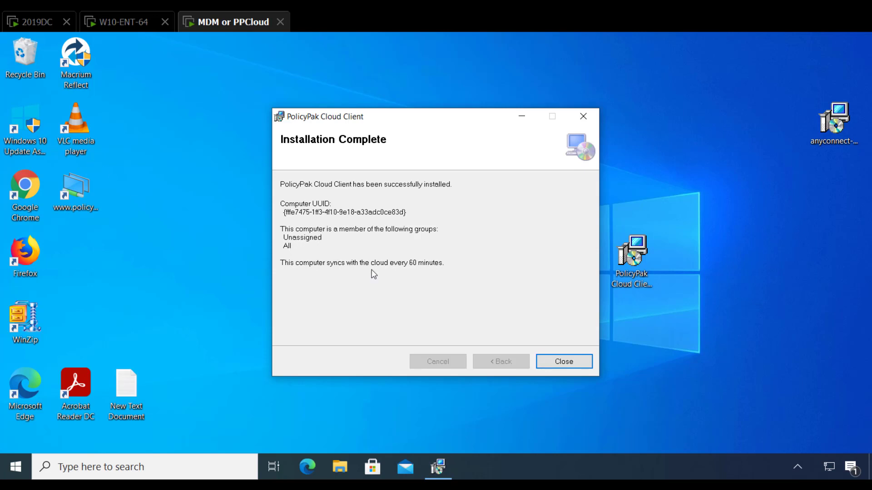
left_click(578, 361)
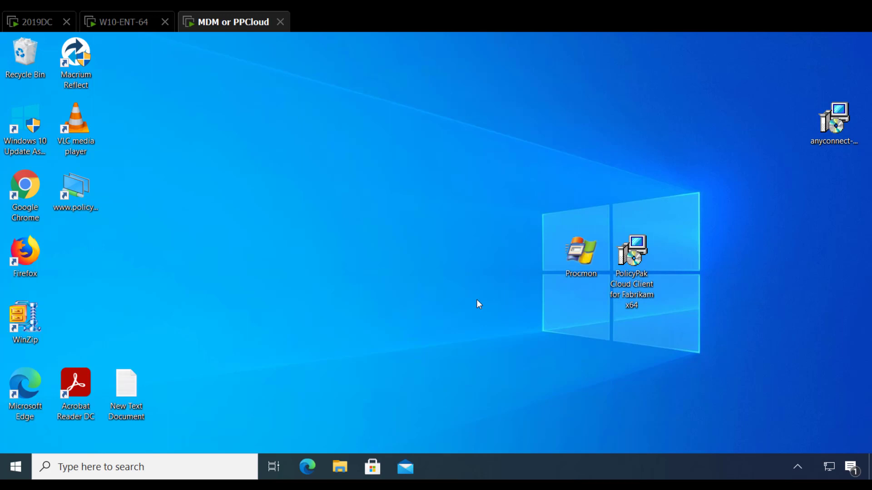
Open Control Panel, switch it to large icons to check which items are available, and close it
key("super")
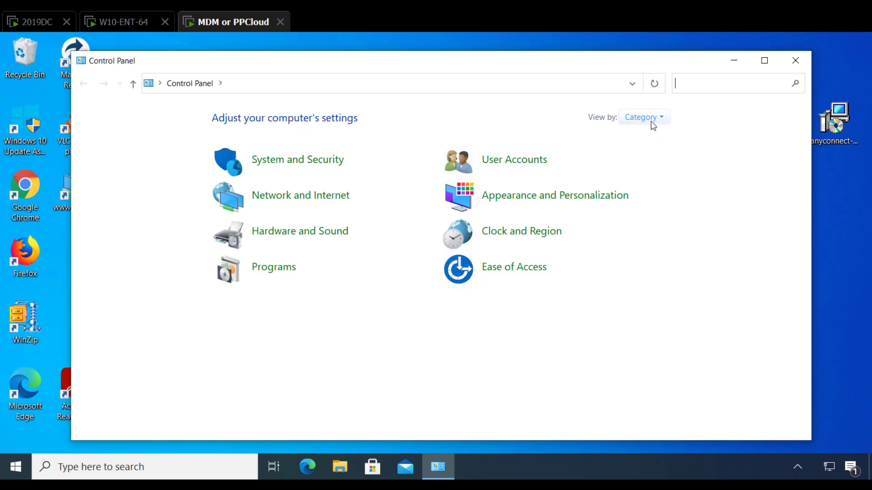
left_click(622, 117)
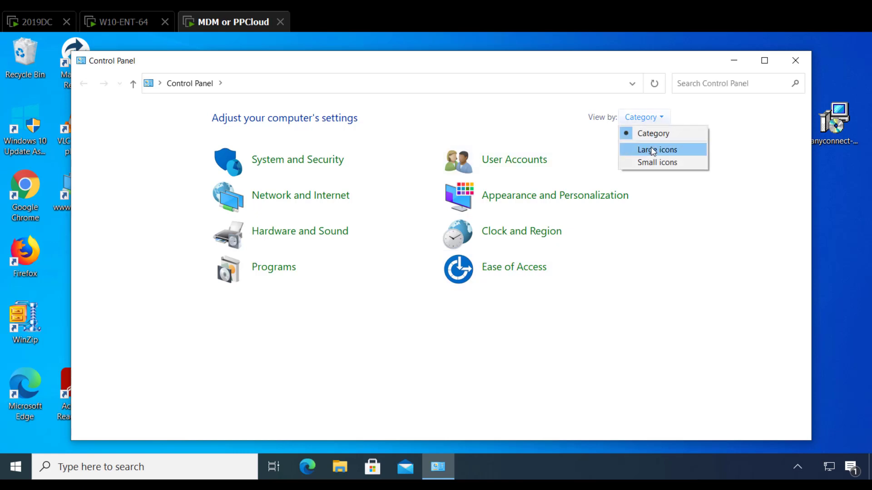
left_click(652, 150)
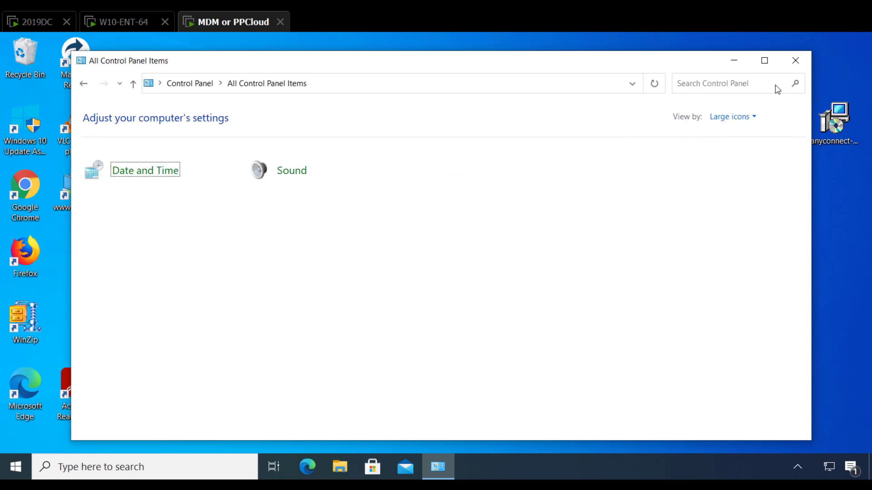
left_click(794, 60)
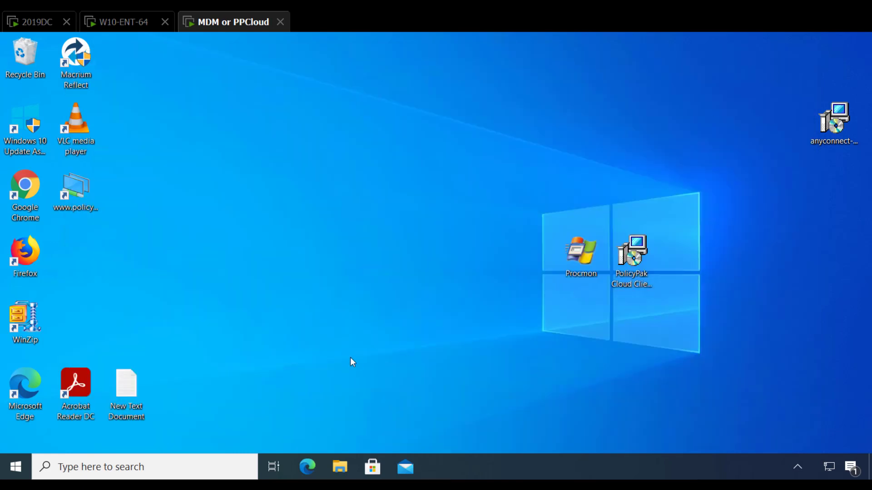
Open the Local Group Policy Editor and examine the "Accounts: Rename guest account" setting in the computer's Local Policies, Security Options
key("super")
type("gpedit/m")
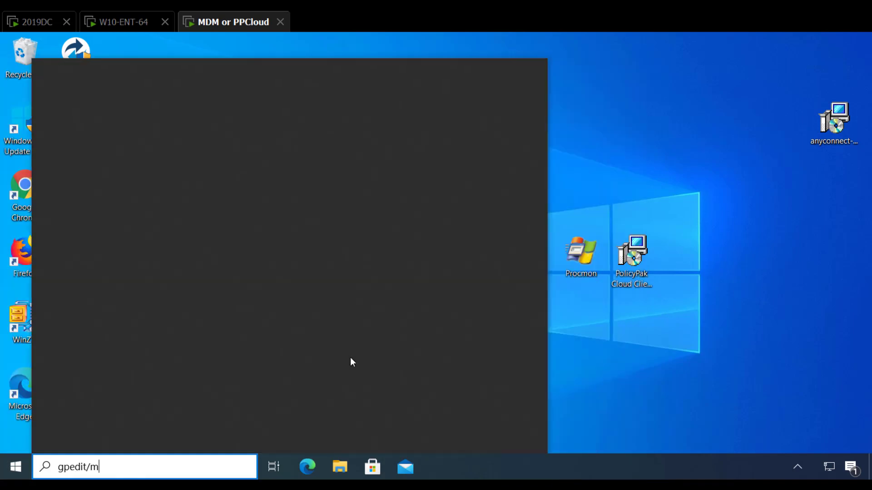
type("sc")
key("Return")
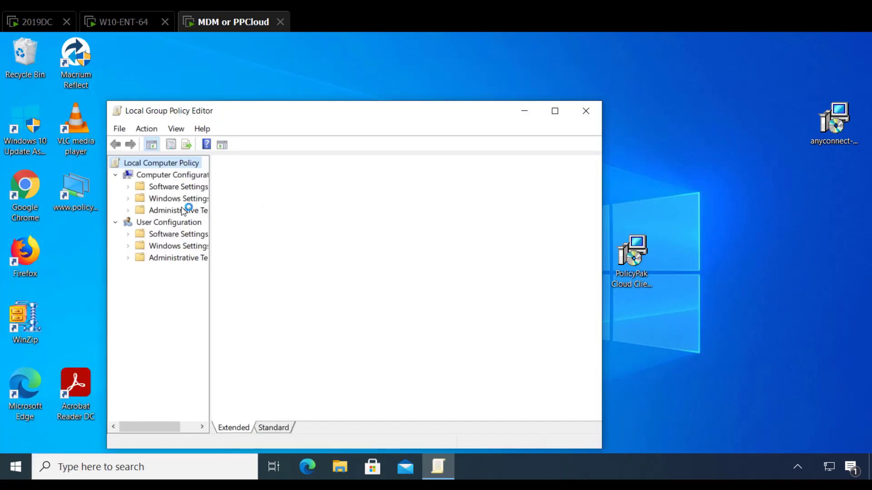
left_click(554, 110)
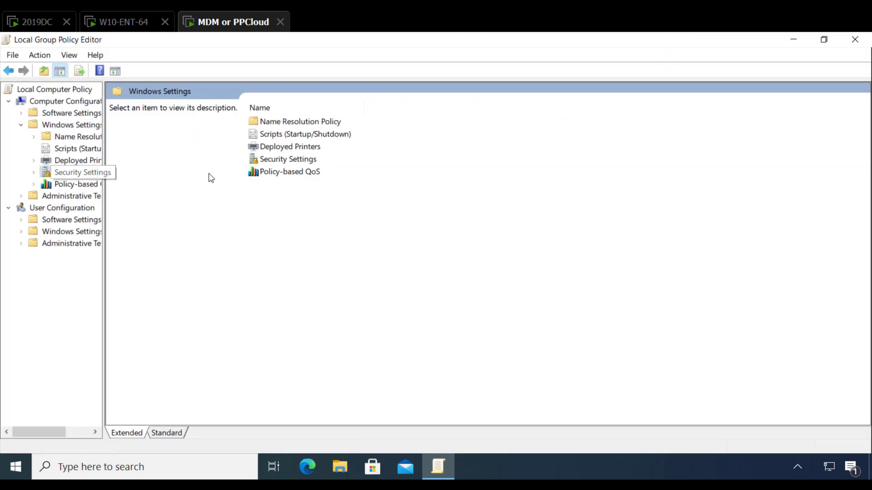
double_click(145, 118)
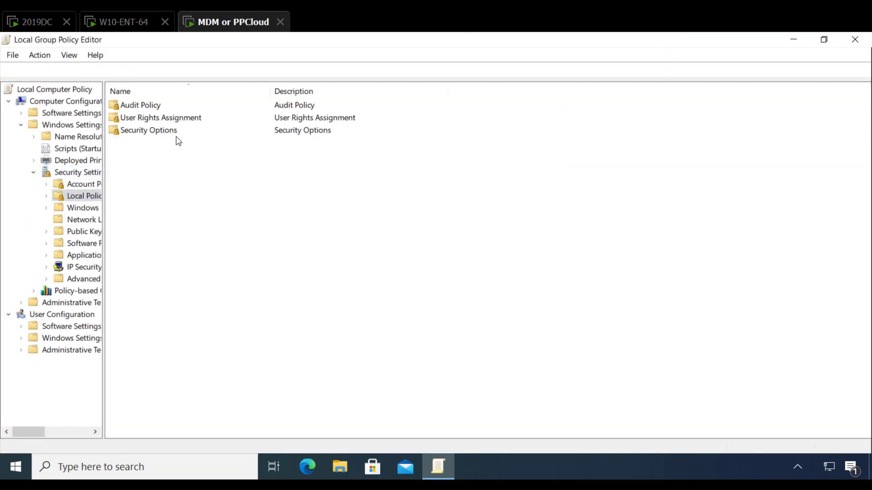
double_click(157, 131)
left_click(162, 168)
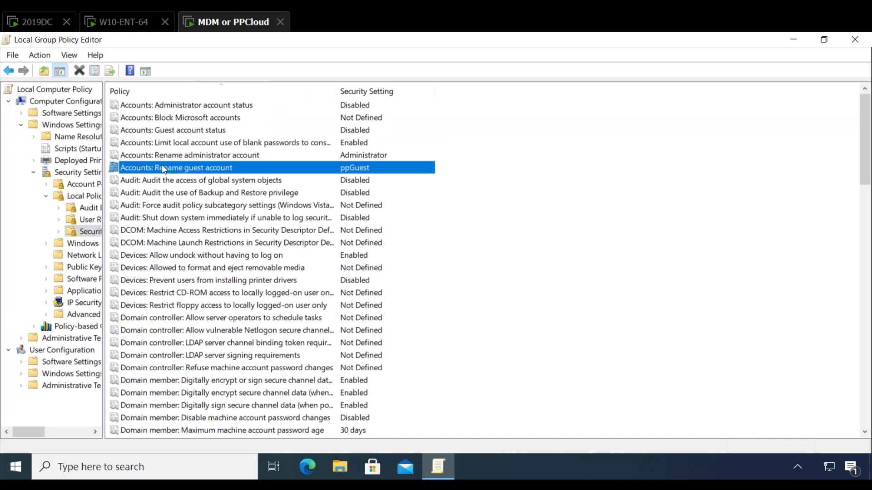
double_click(162, 166)
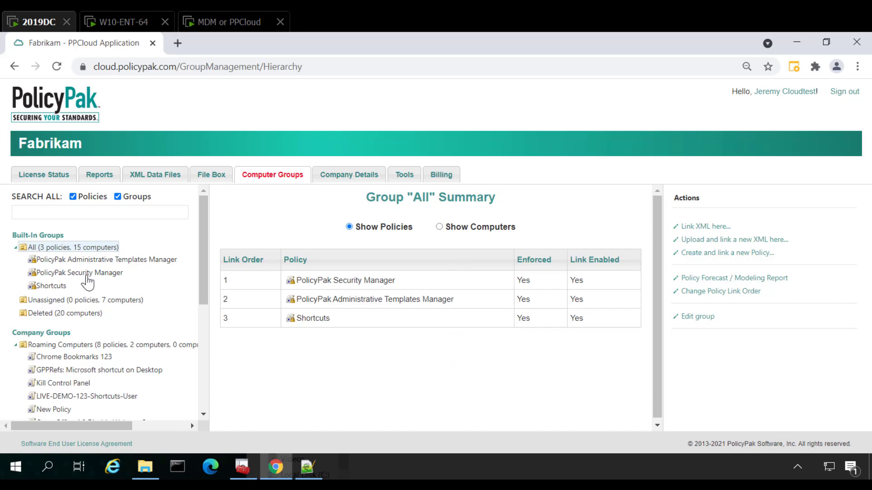
On the 2019DC machine, open the All group's PolicyPak Administrative Templates Manager policy for editing
left_click(93, 261)
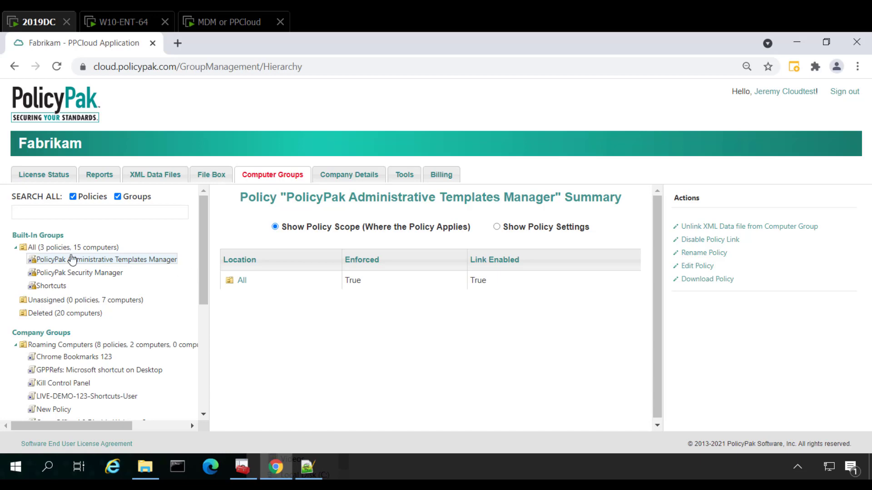
left_click(685, 266)
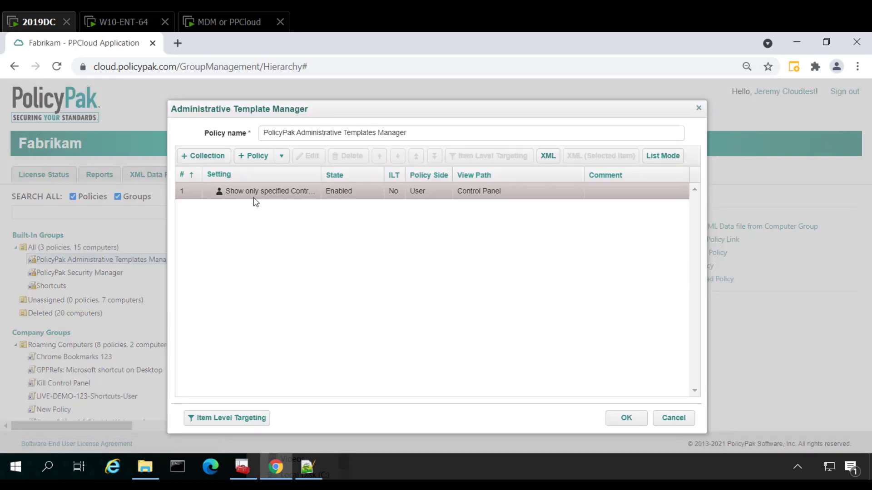
left_click(281, 156)
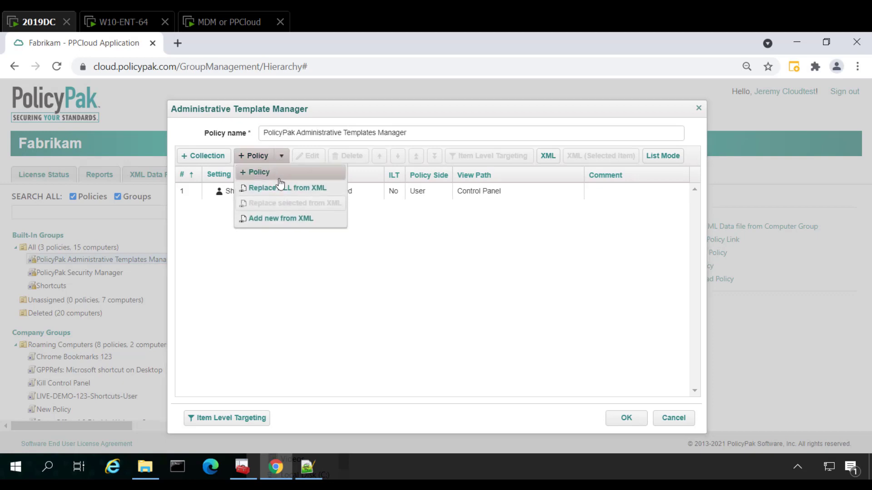
left_click(278, 175)
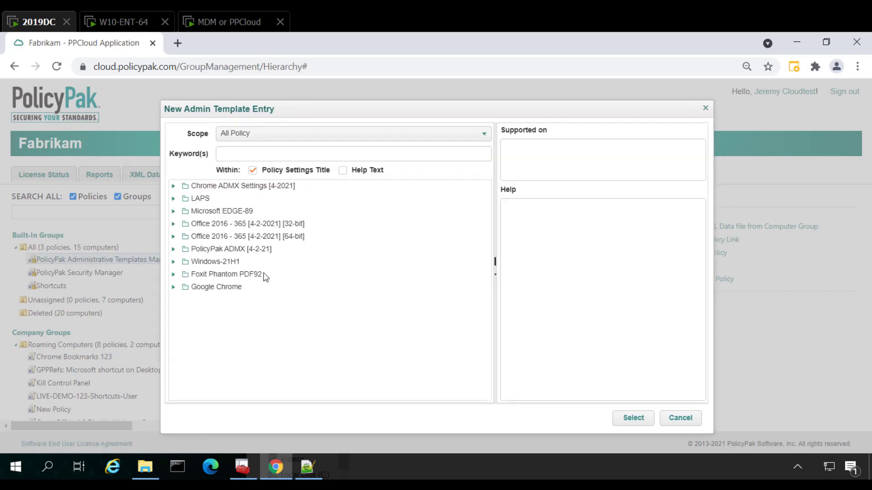
double_click(211, 262)
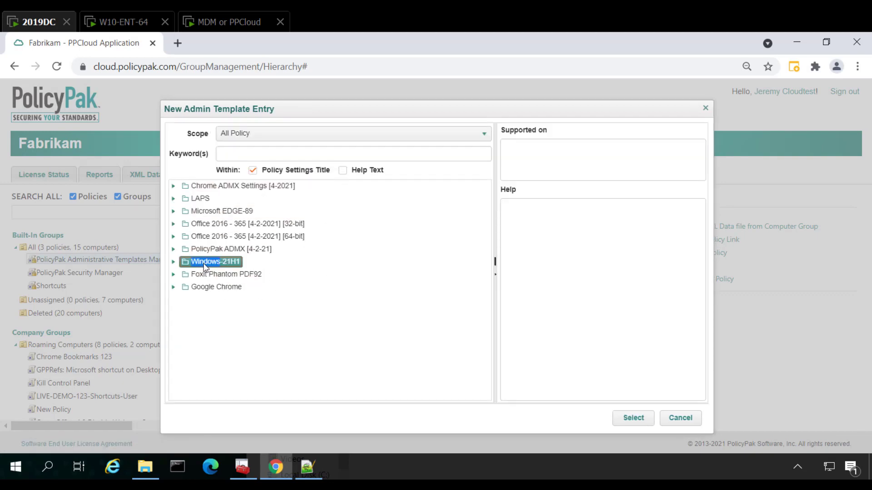
left_click(679, 417)
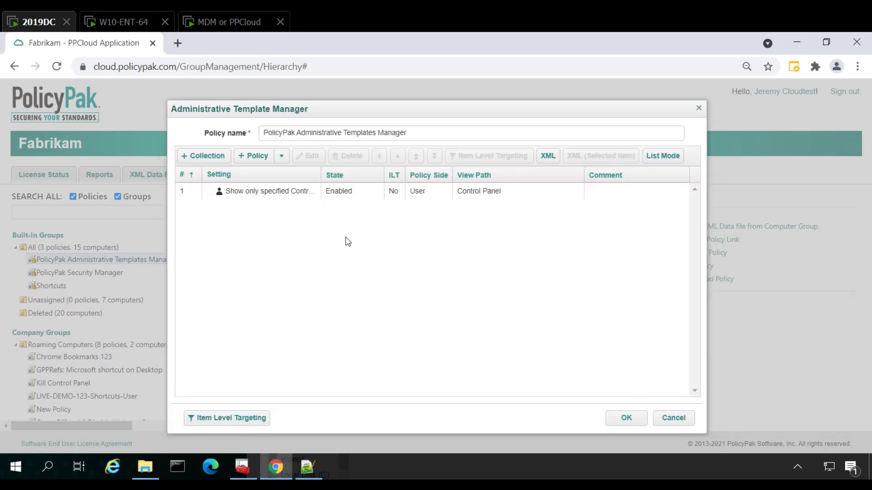
left_click(673, 416)
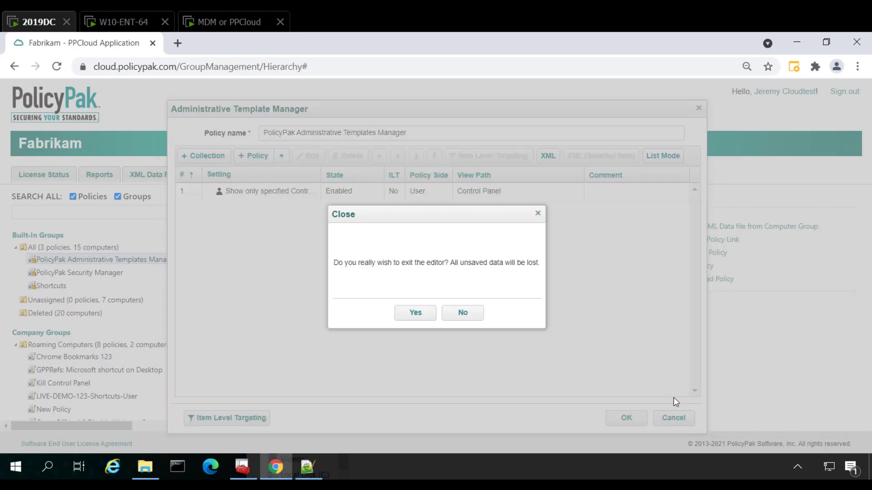
left_click(464, 318)
Remove Date and Time from the allowed items in "Show only specified Control Panel items" and save the policy
double_click(275, 194)
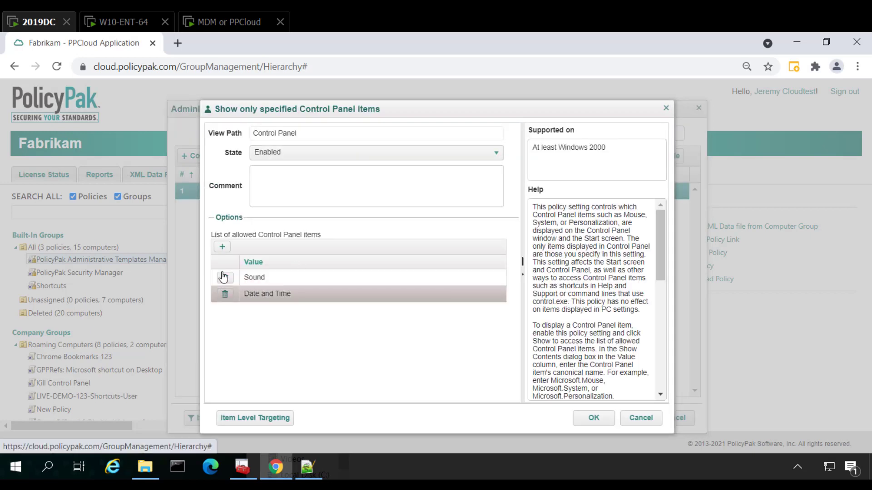
left_click(224, 295)
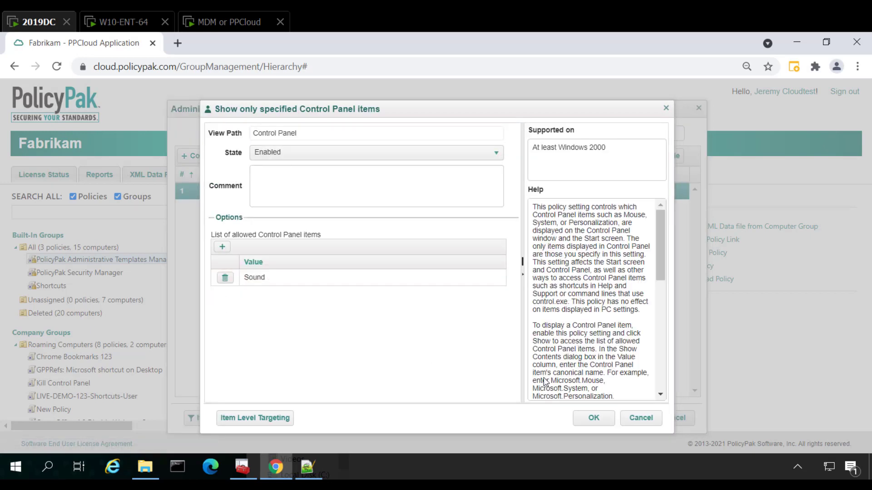
left_click(592, 420)
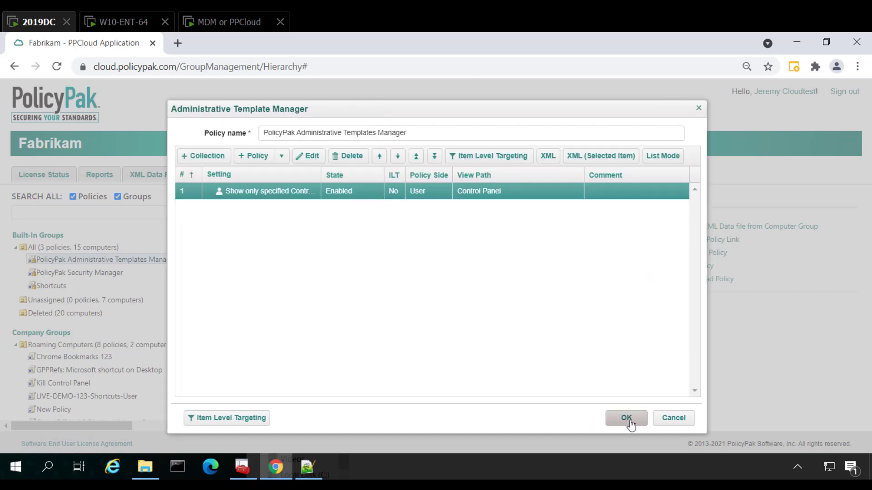
left_click(627, 418)
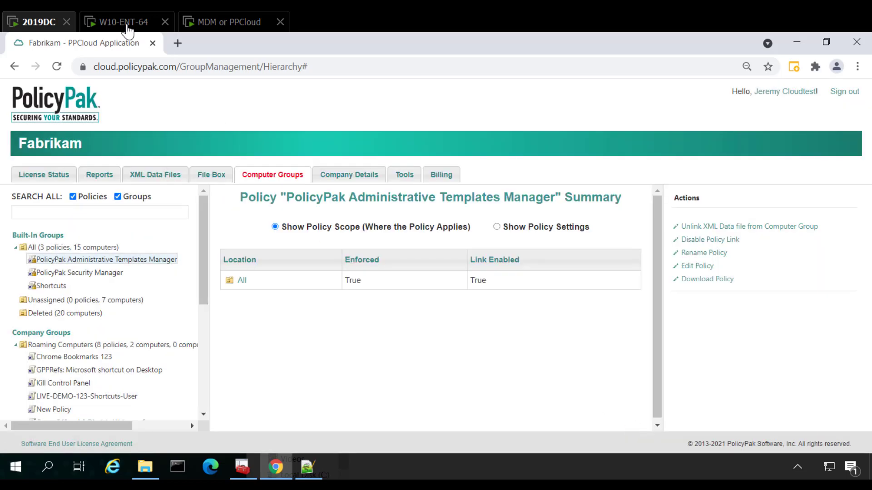
Switch to the MDM or PPCloud machine, run ppcloud /sync in a command prompt, and close the prompt
left_click(200, 22)
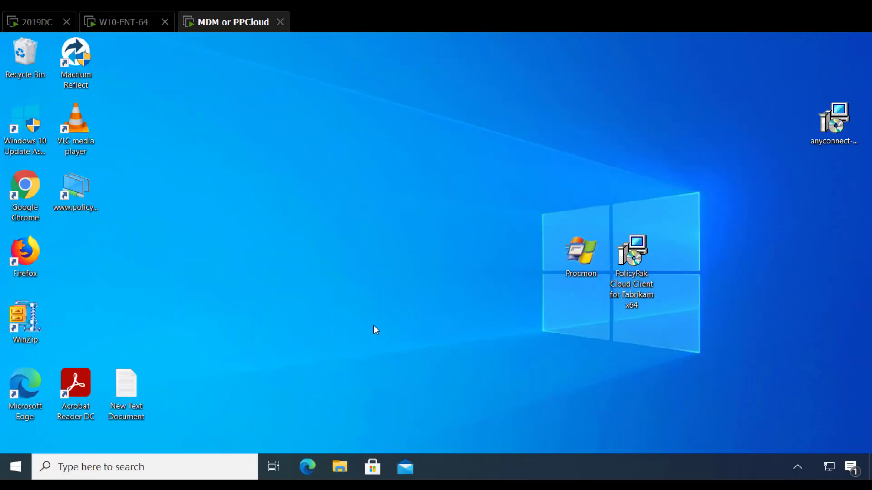
key("super")
type("cmd")
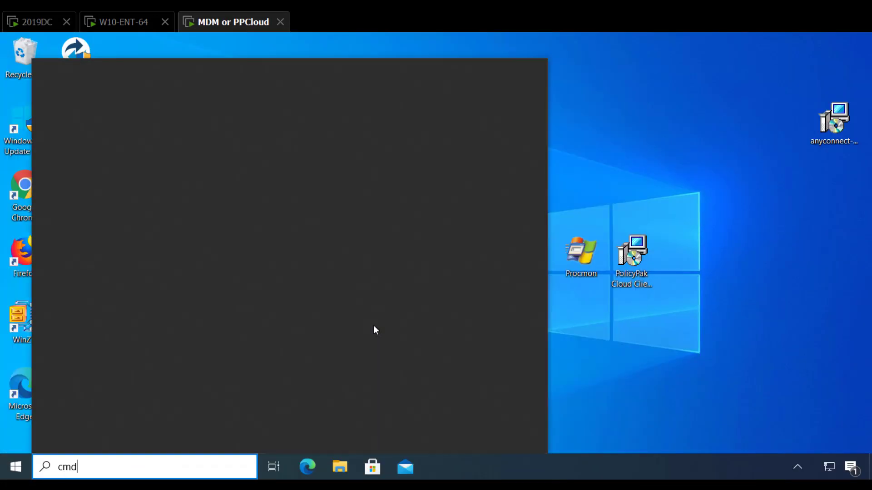
key("Return")
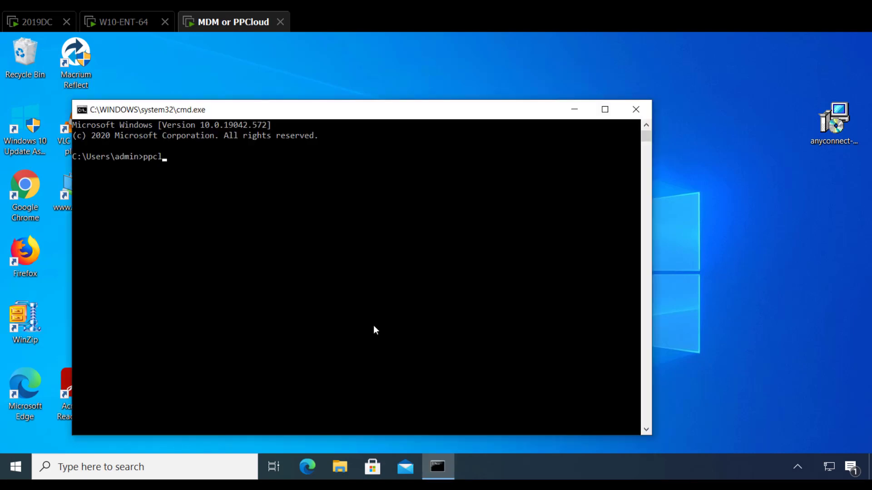
type("ppcloud /sync")
key("Return")
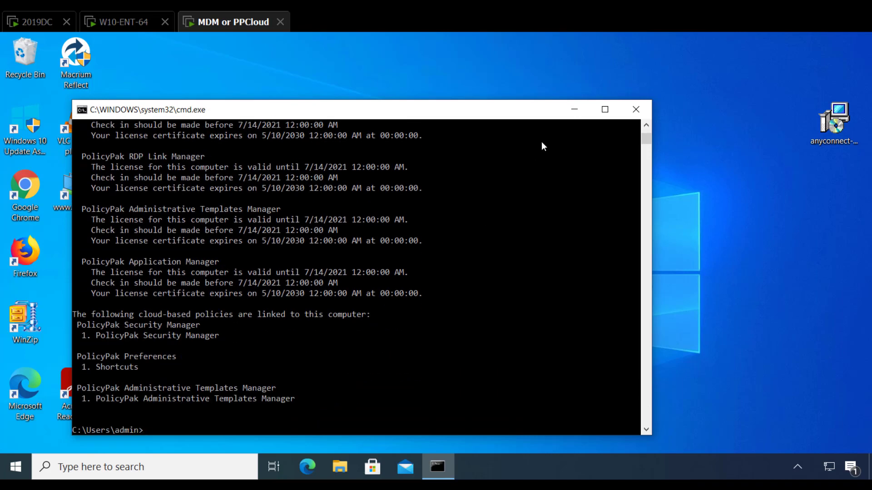
left_click(635, 109)
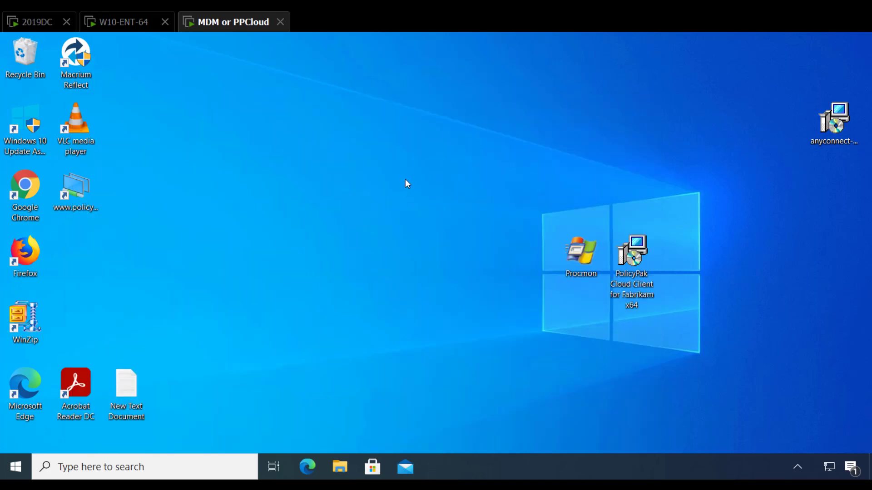
Open Control Panel on the MDM or PPCloud machine to check which items are available
key("super")
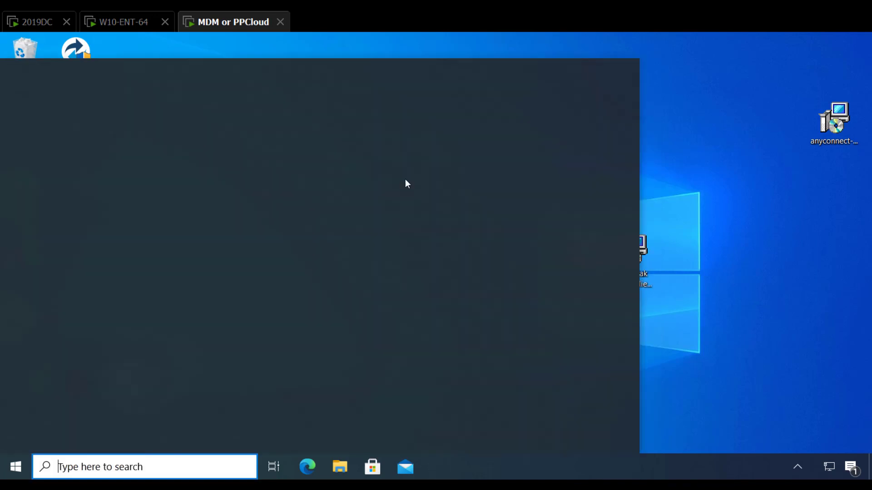
type("con")
key("Return")
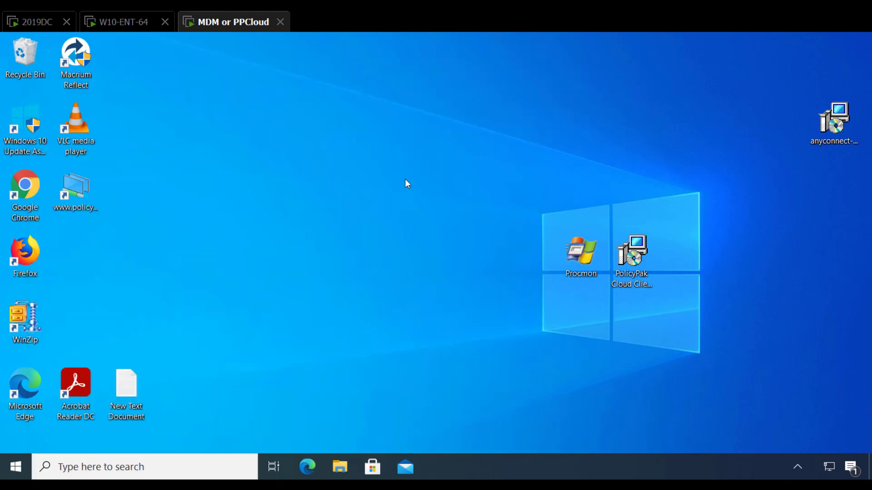